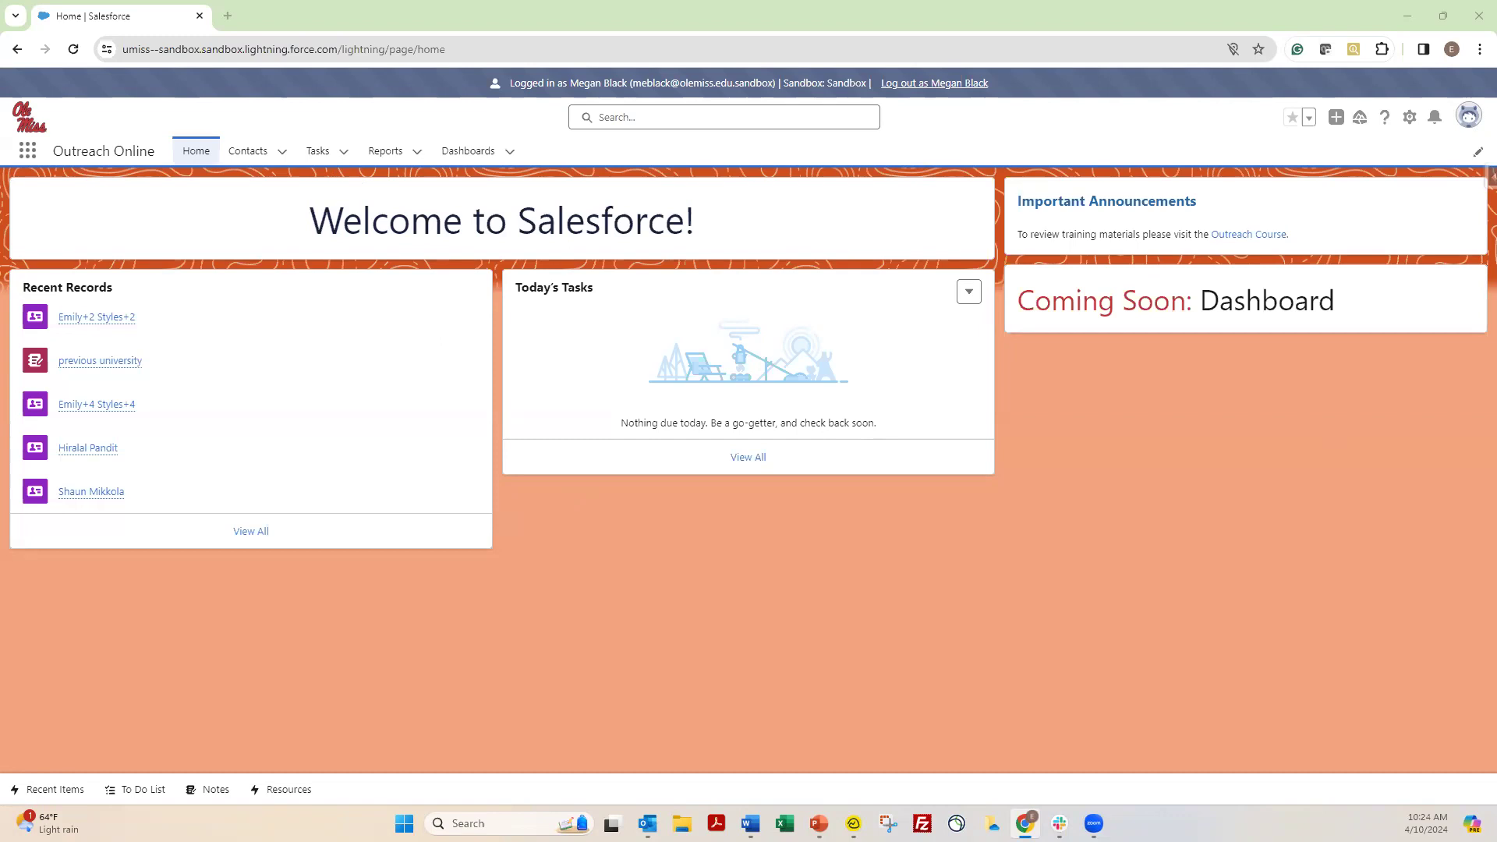
# Check the To Do List and today's tasks on the home page, and return to the Tasks page
pyautogui.click(326, 156)
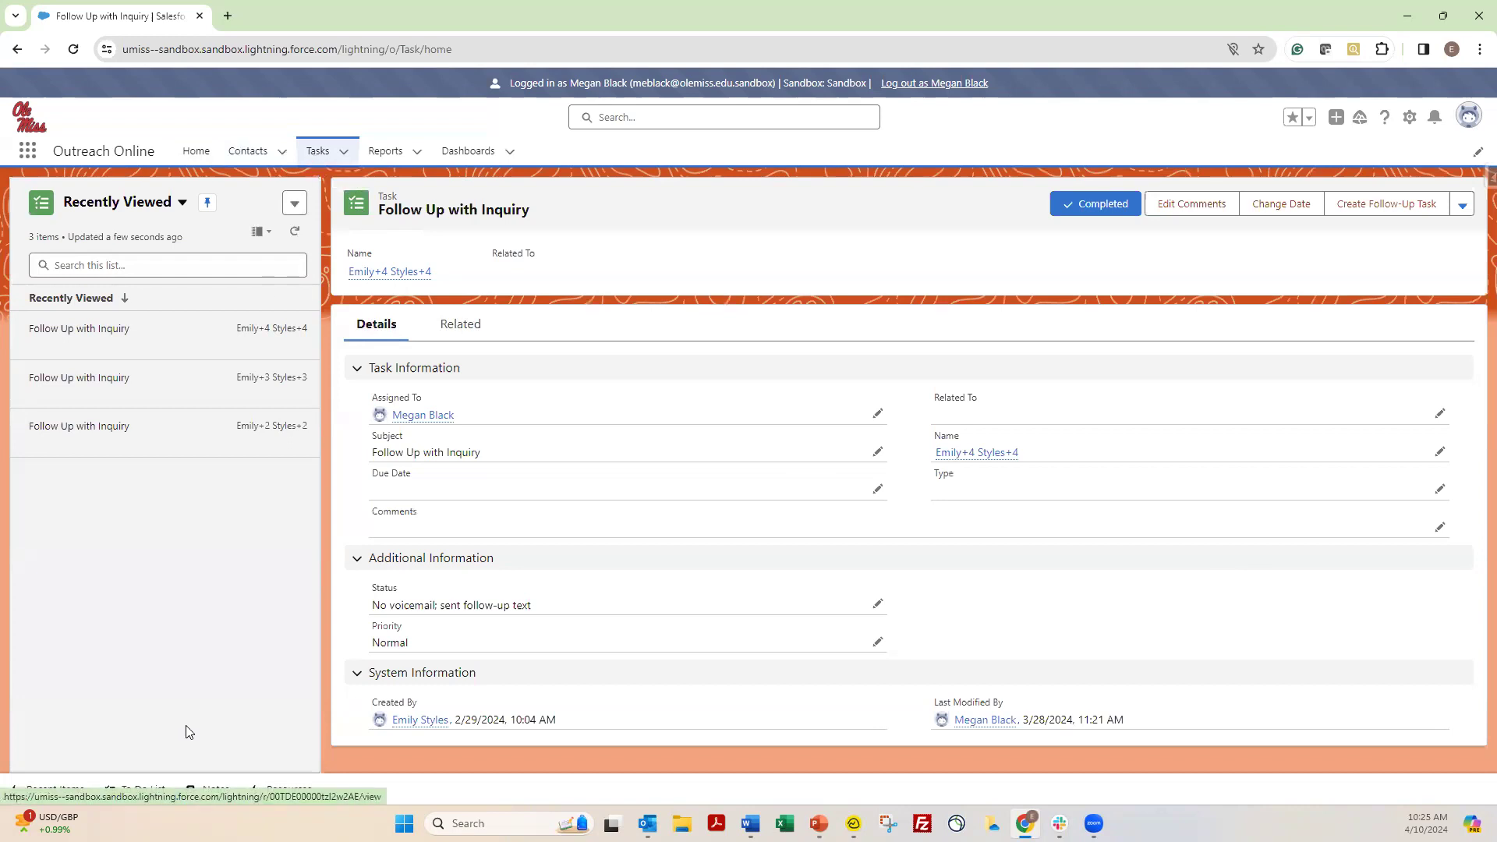
pyautogui.click(143, 790)
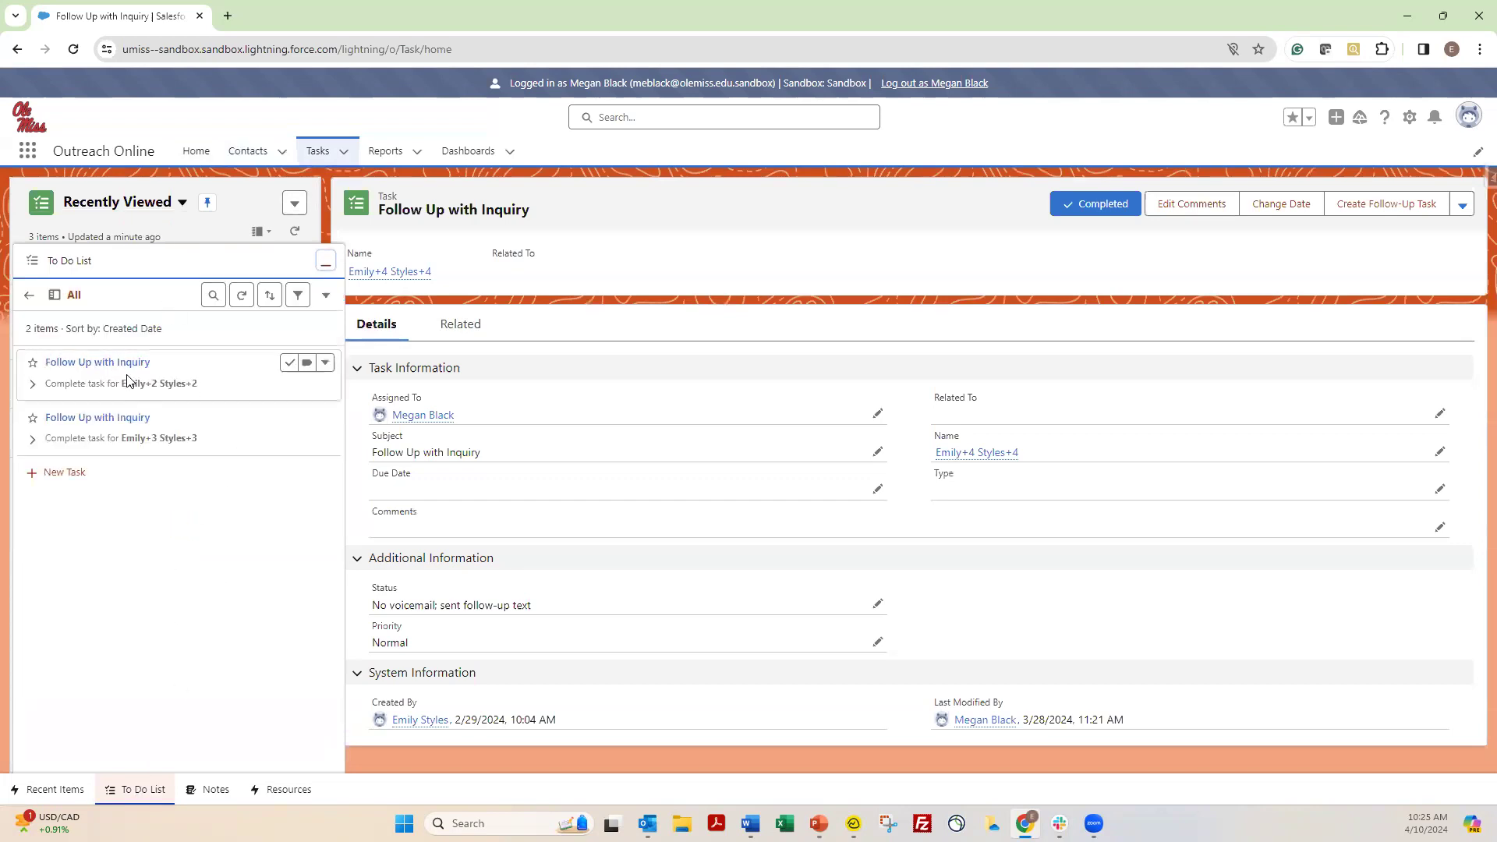
pyautogui.click(197, 162)
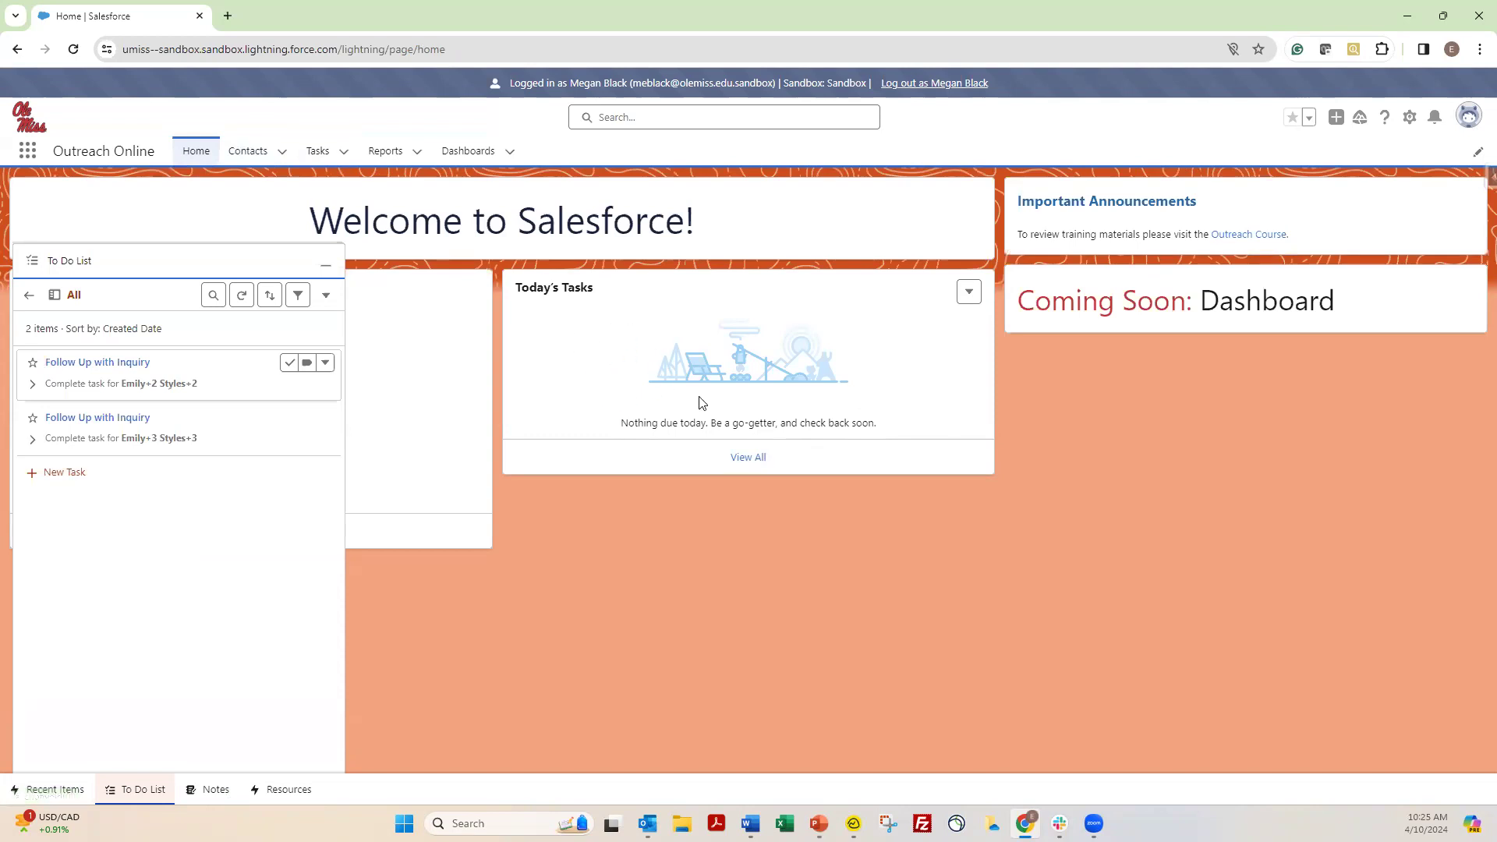
pyautogui.click(314, 154)
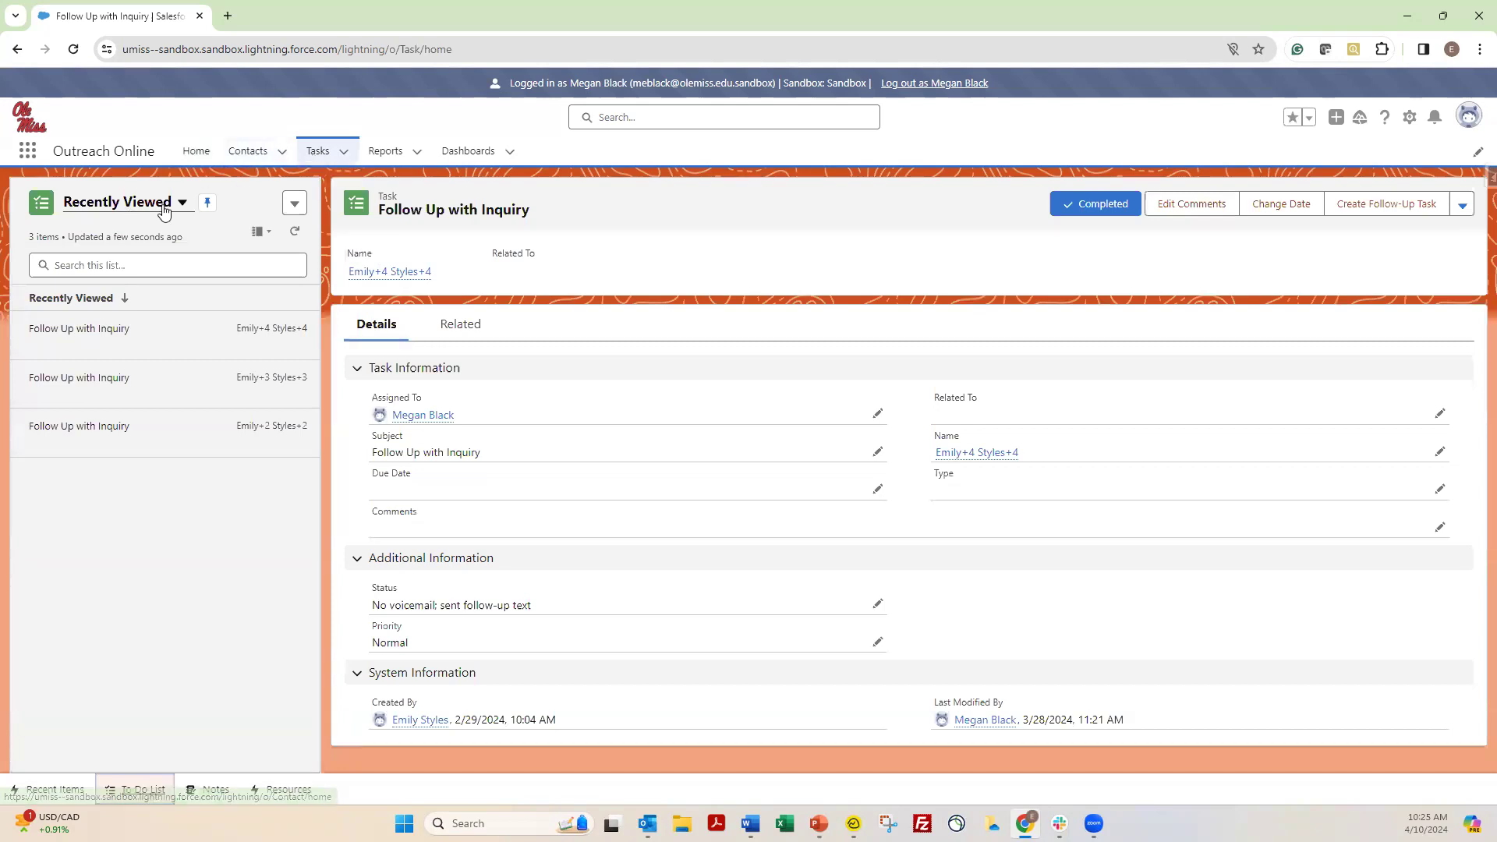
# Switch the task list to the Today's Tasks view and pin it as the default list
pyautogui.click(176, 207)
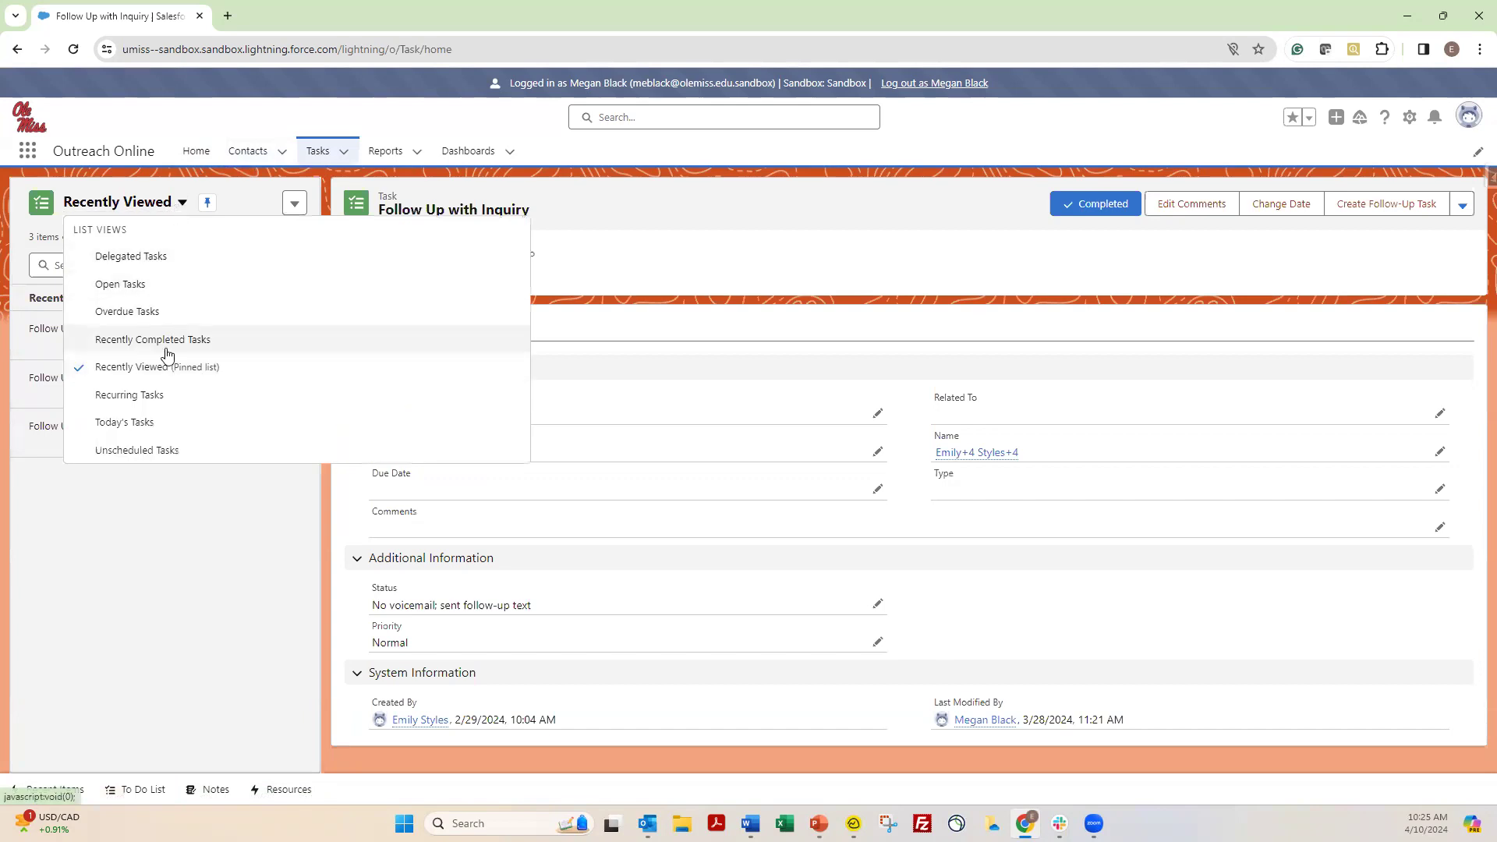
pyautogui.click(167, 422)
pyautogui.click(186, 203)
# View the Overdue Tasks list, and switch to the Recently Viewed list and pin it
pyautogui.click(149, 206)
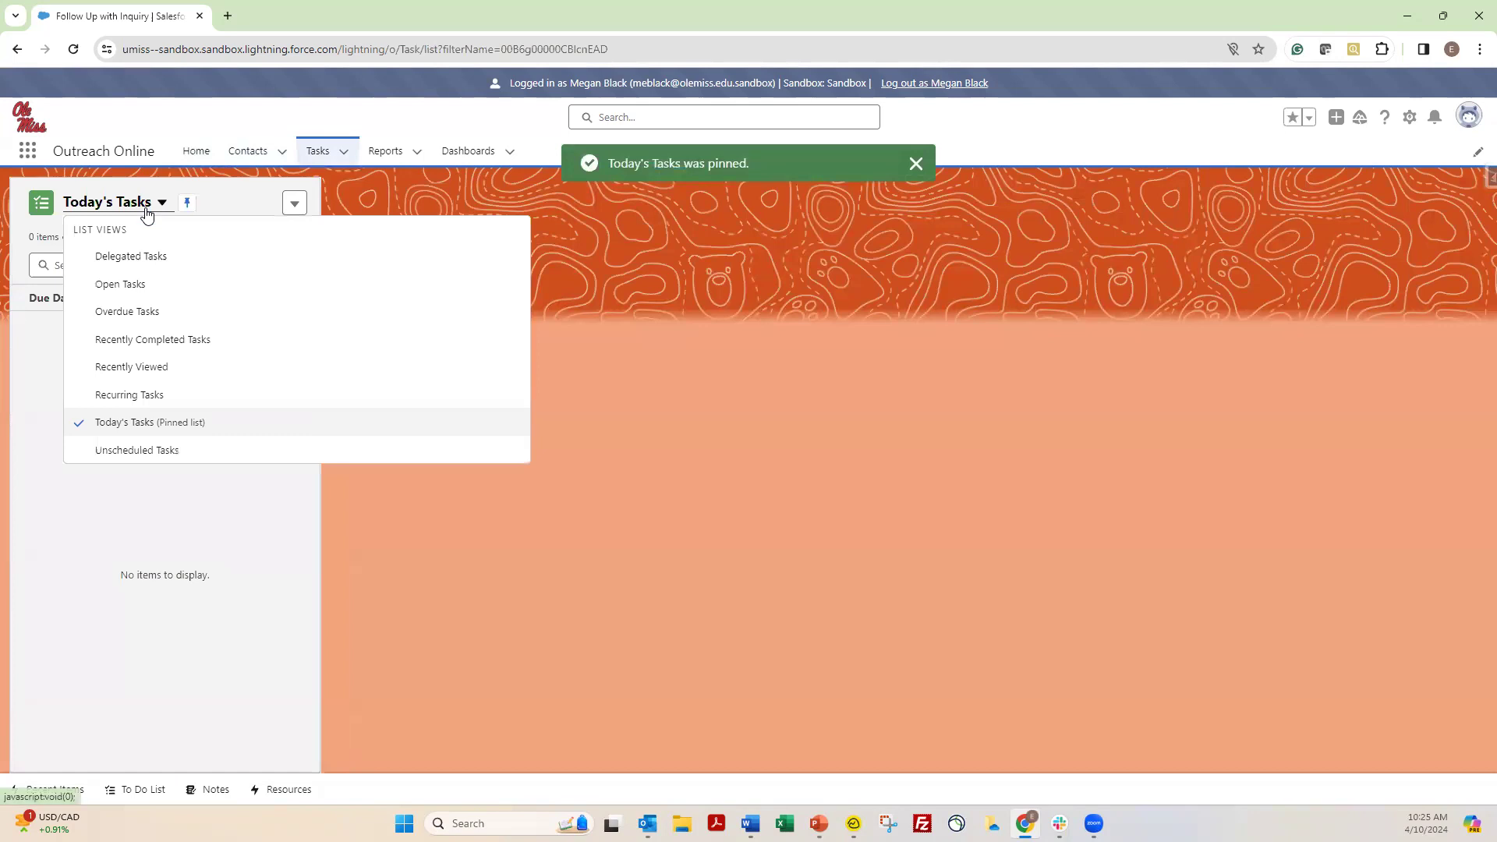
pyautogui.click(159, 321)
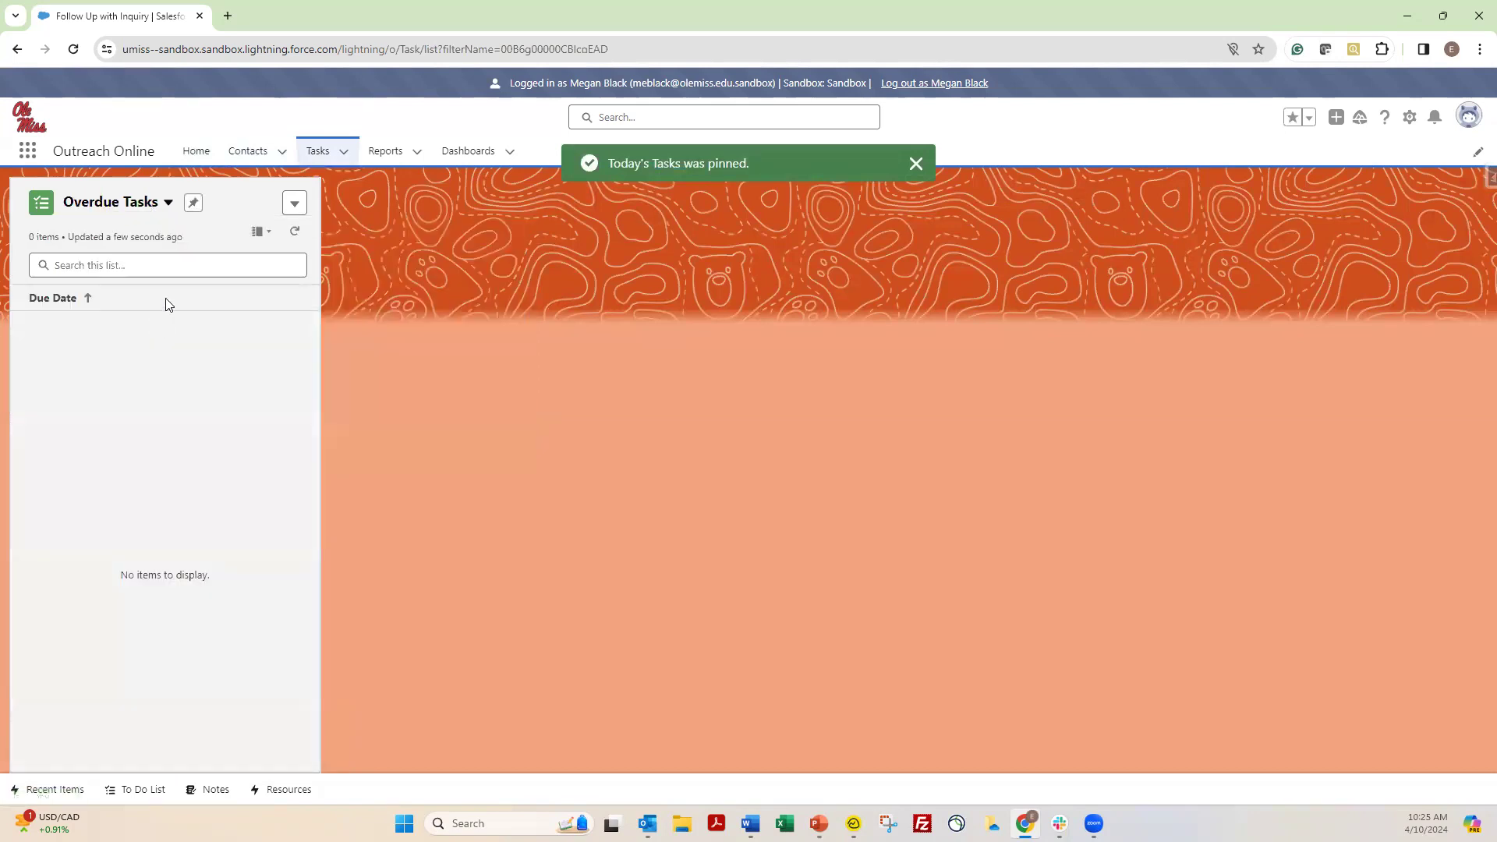
pyautogui.click(161, 204)
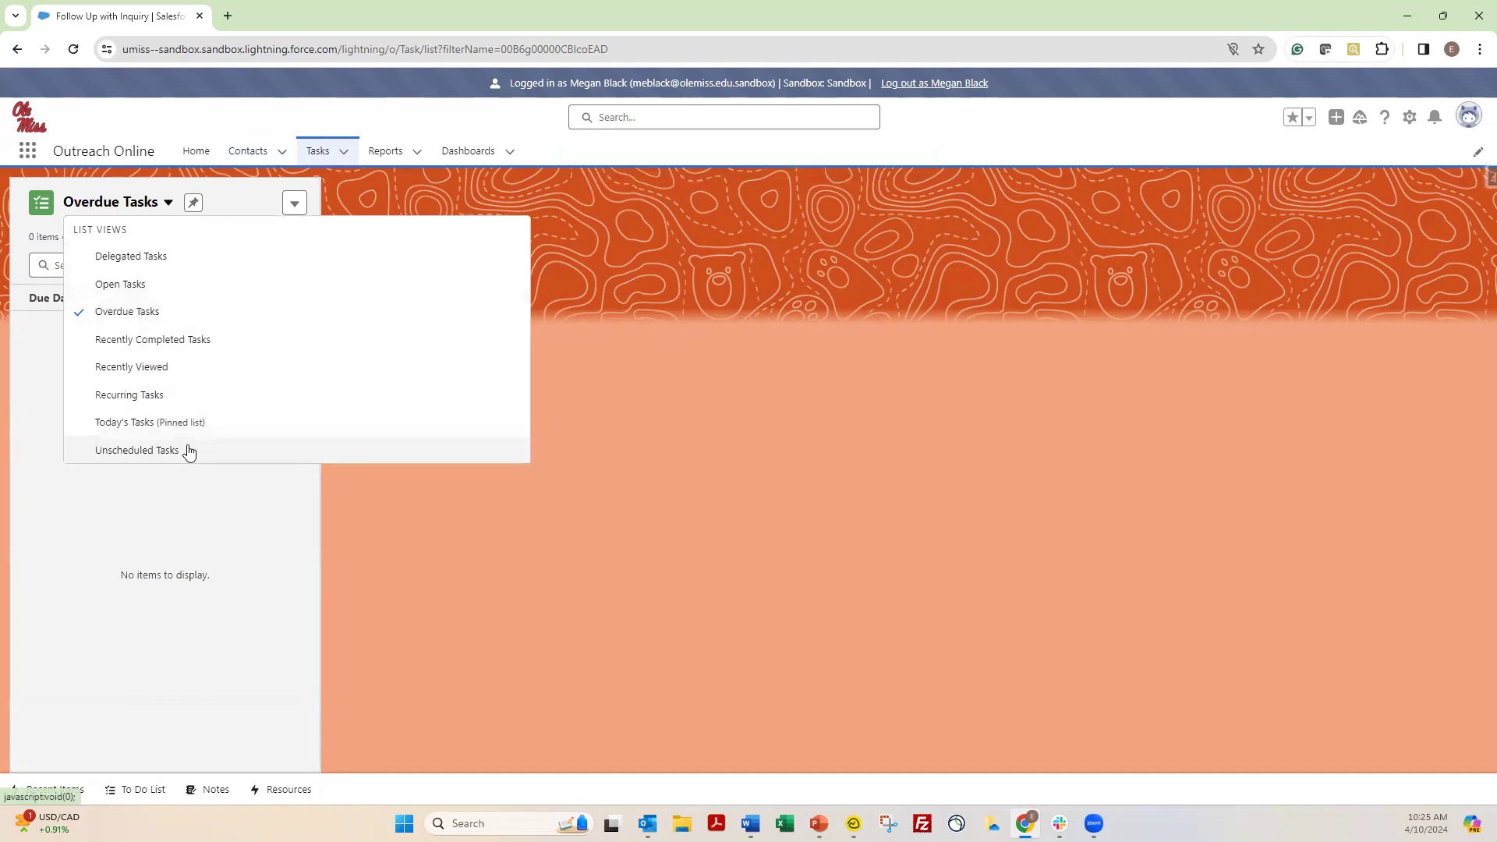
pyautogui.click(173, 370)
pyautogui.click(207, 202)
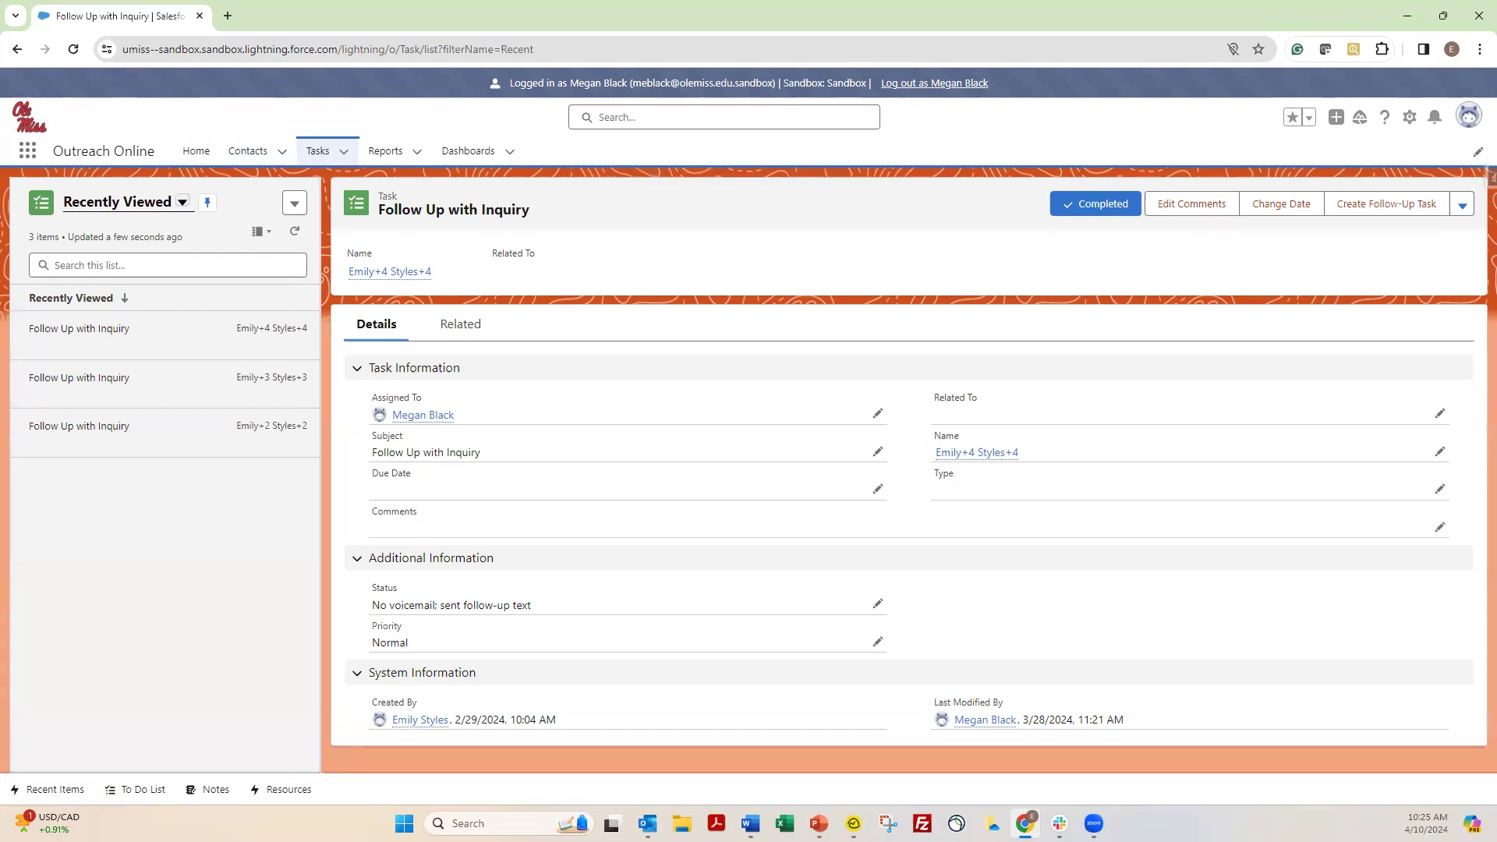
# Reopen the first Follow Up with Inquiry task in the list with the status Not Started
pyautogui.click(73, 335)
pyautogui.click(1090, 211)
pyautogui.click(1090, 212)
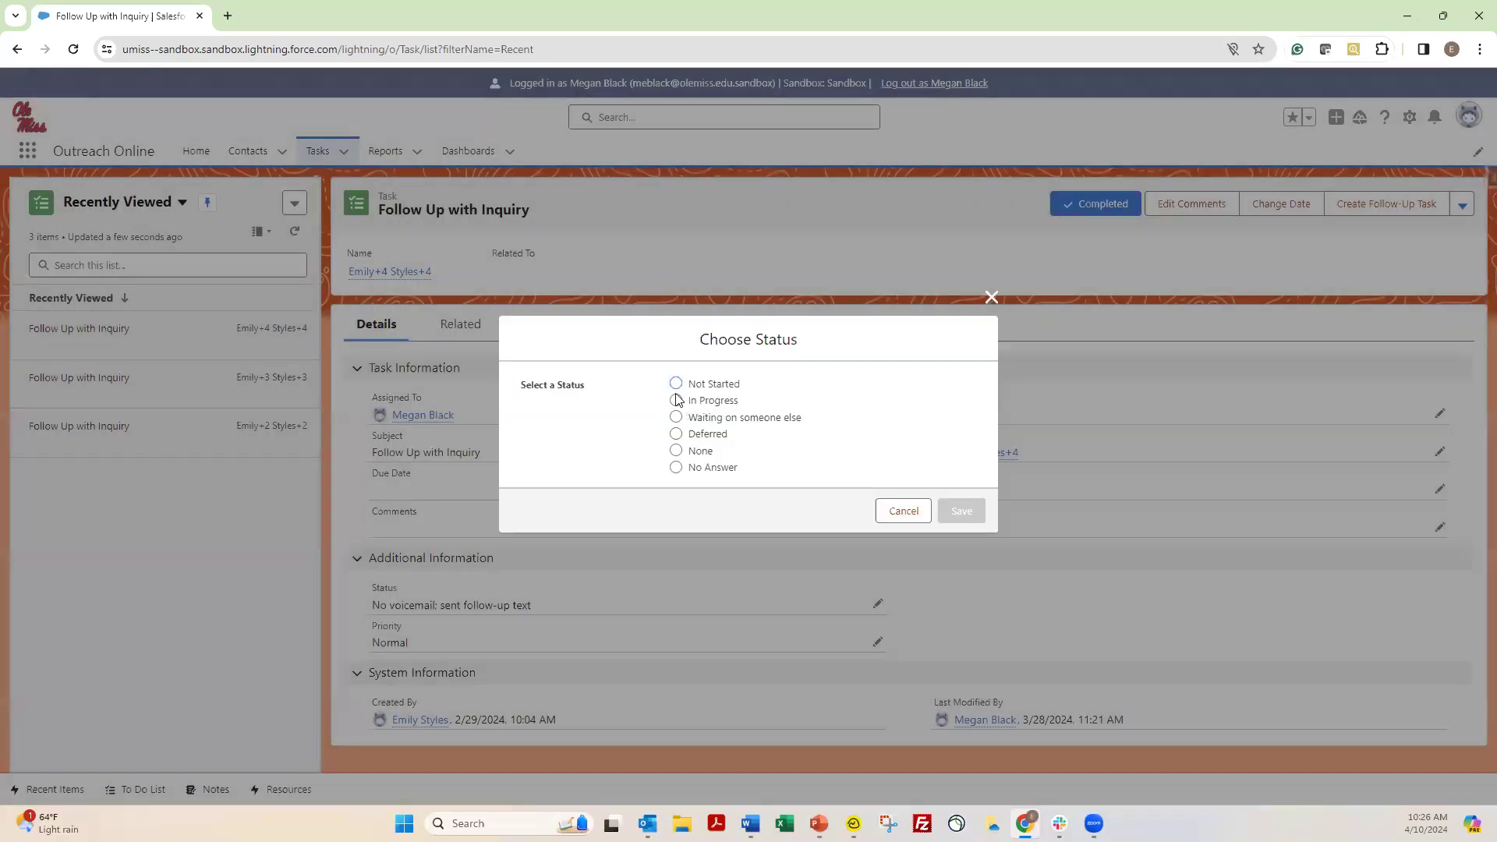
pyautogui.click(676, 383)
pyautogui.click(967, 512)
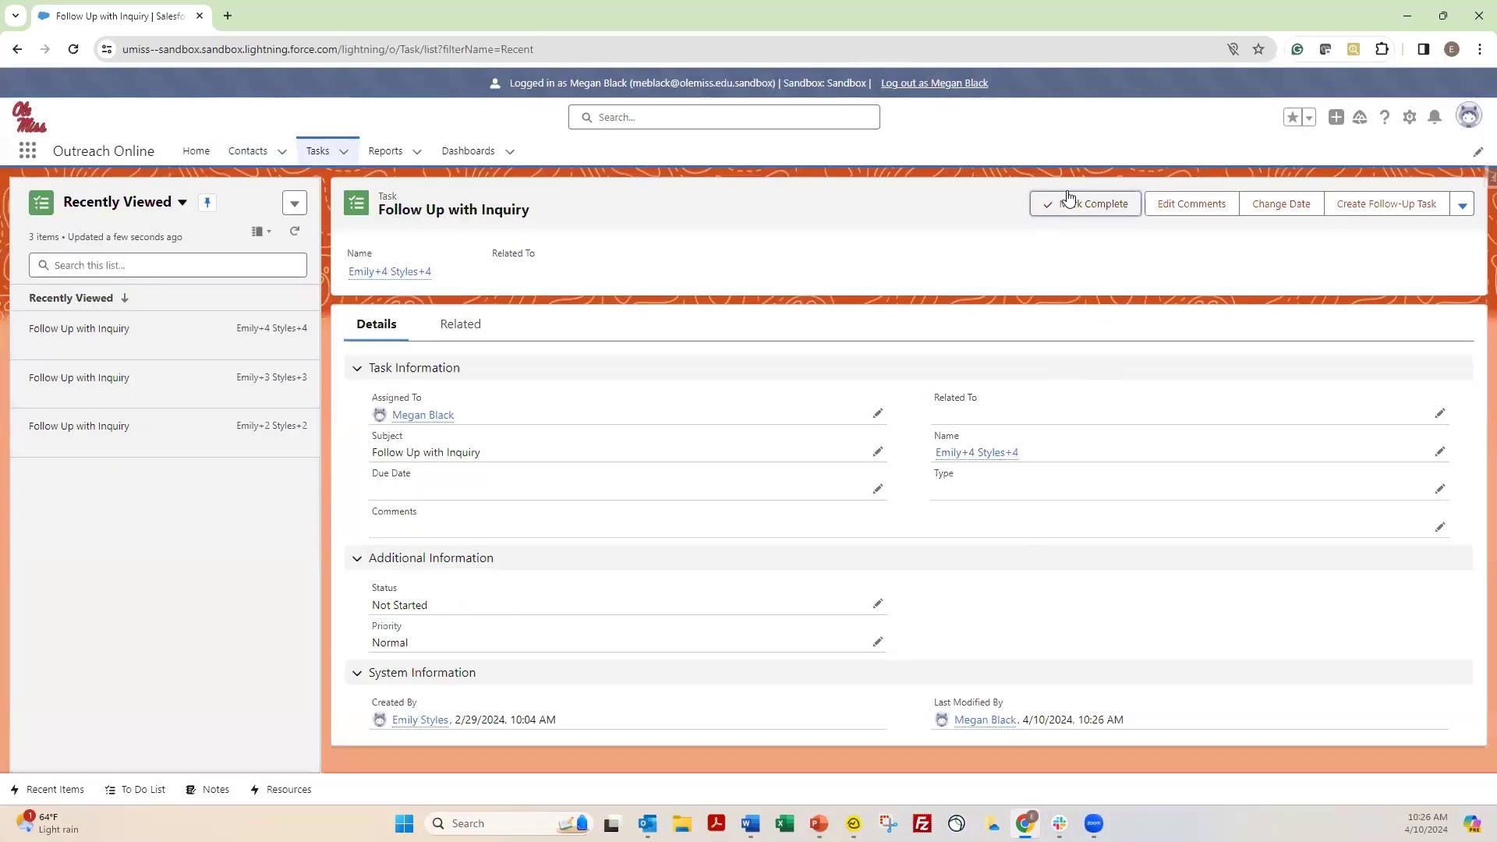
# Mark the follow-up task complete with the status Sent text, and reopen it as Not Started
pyautogui.click(1075, 213)
pyautogui.click(712, 403)
pyautogui.click(960, 511)
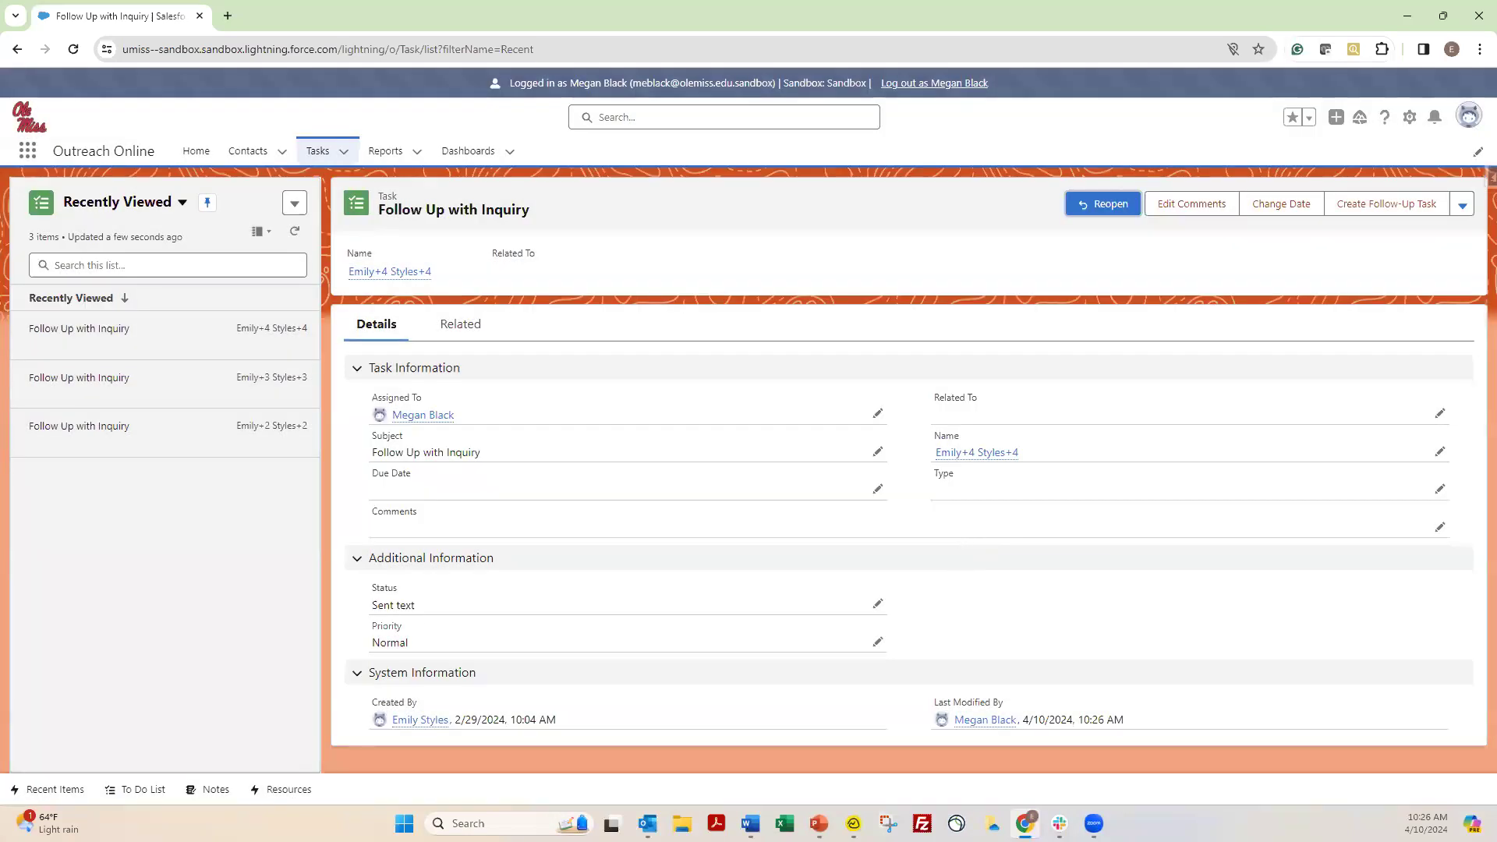
pyautogui.click(1106, 207)
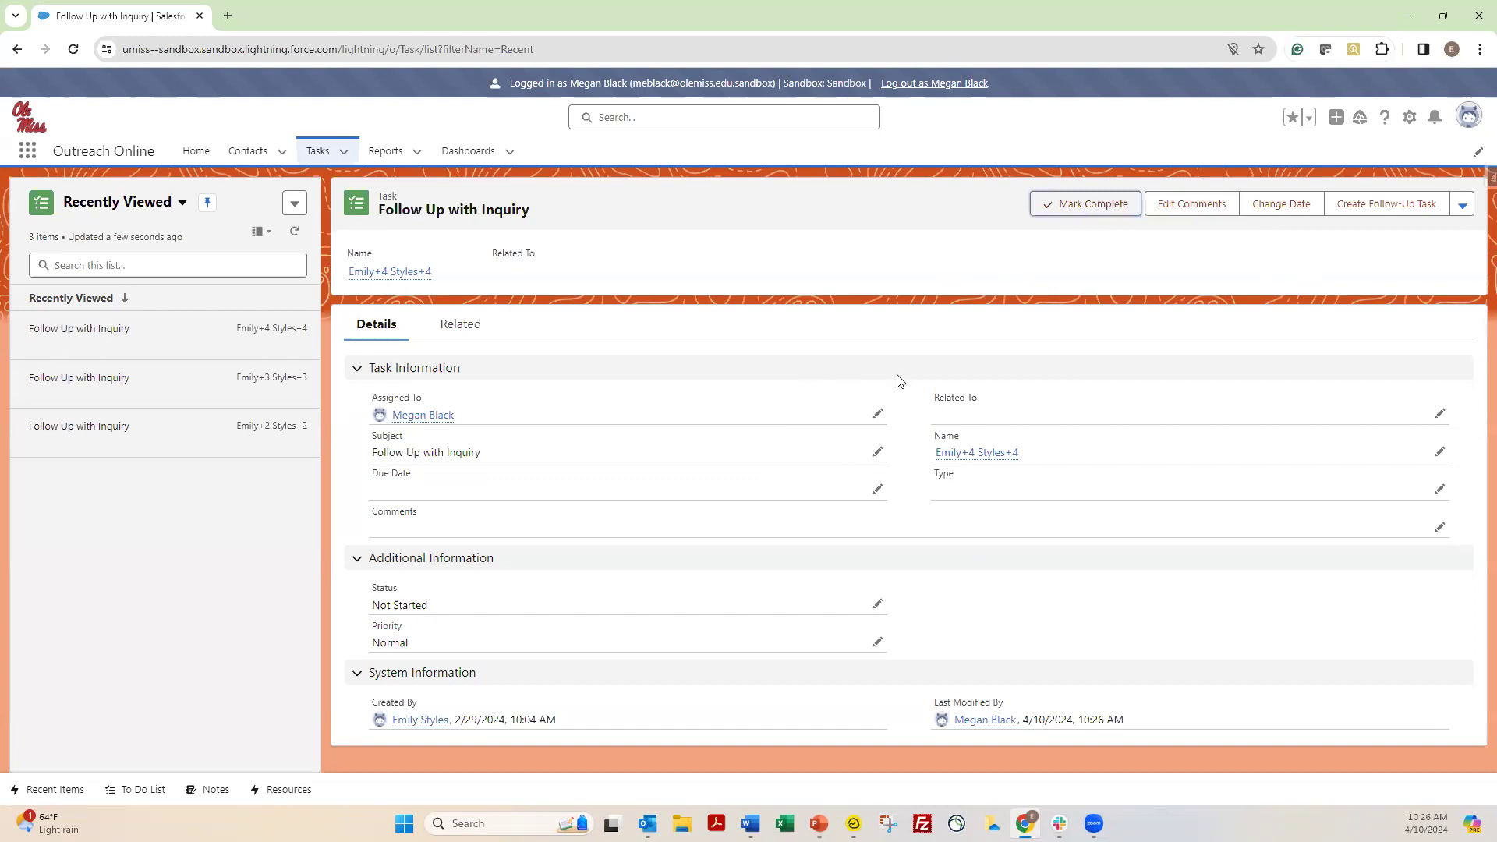
# Examine the completion status options for the follow-up task and close them without choosing one
pyautogui.click(1063, 205)
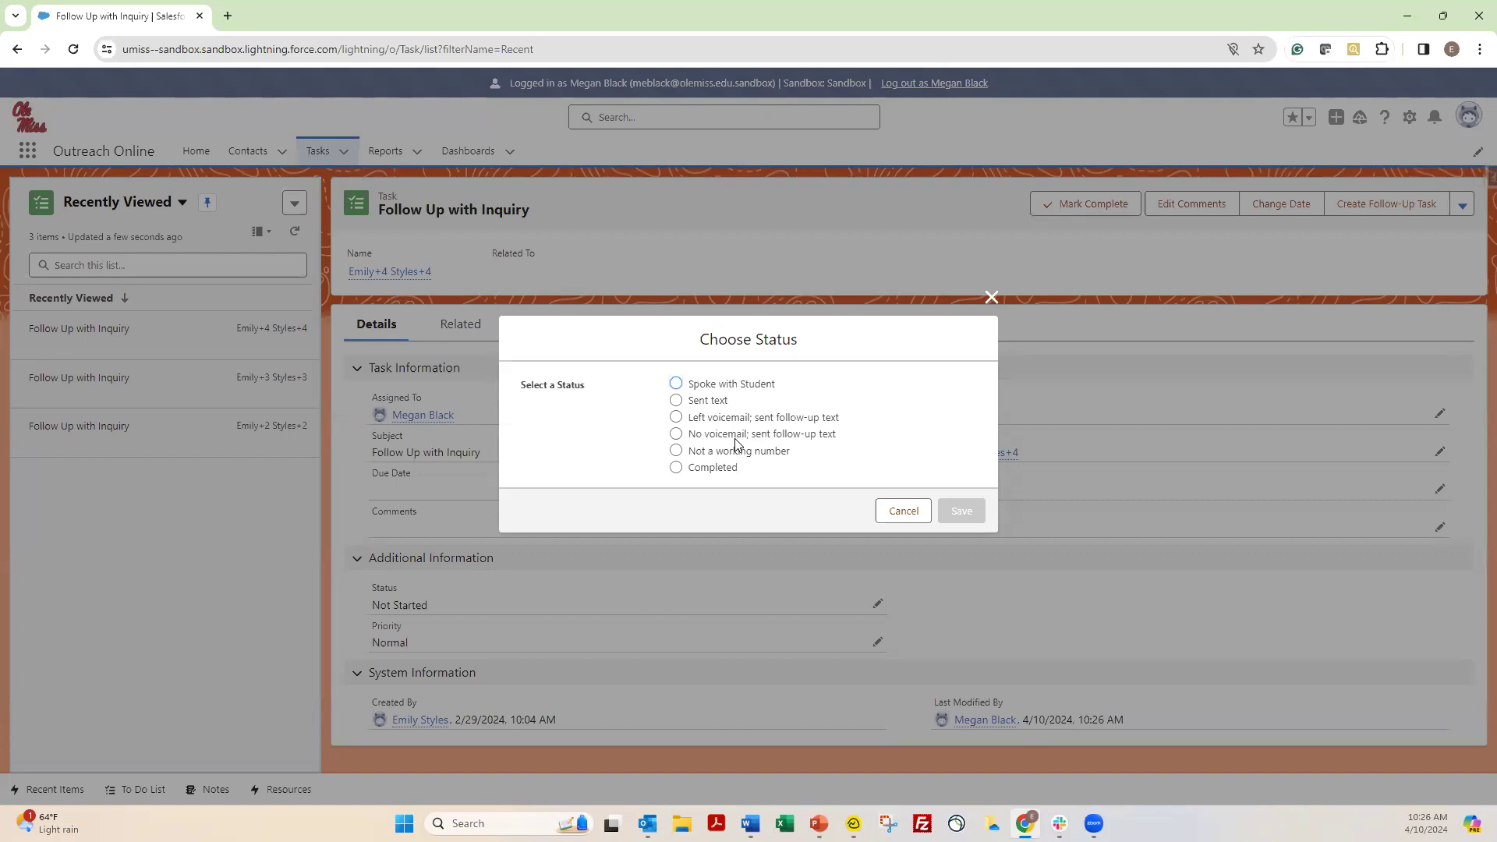
pyautogui.click(997, 301)
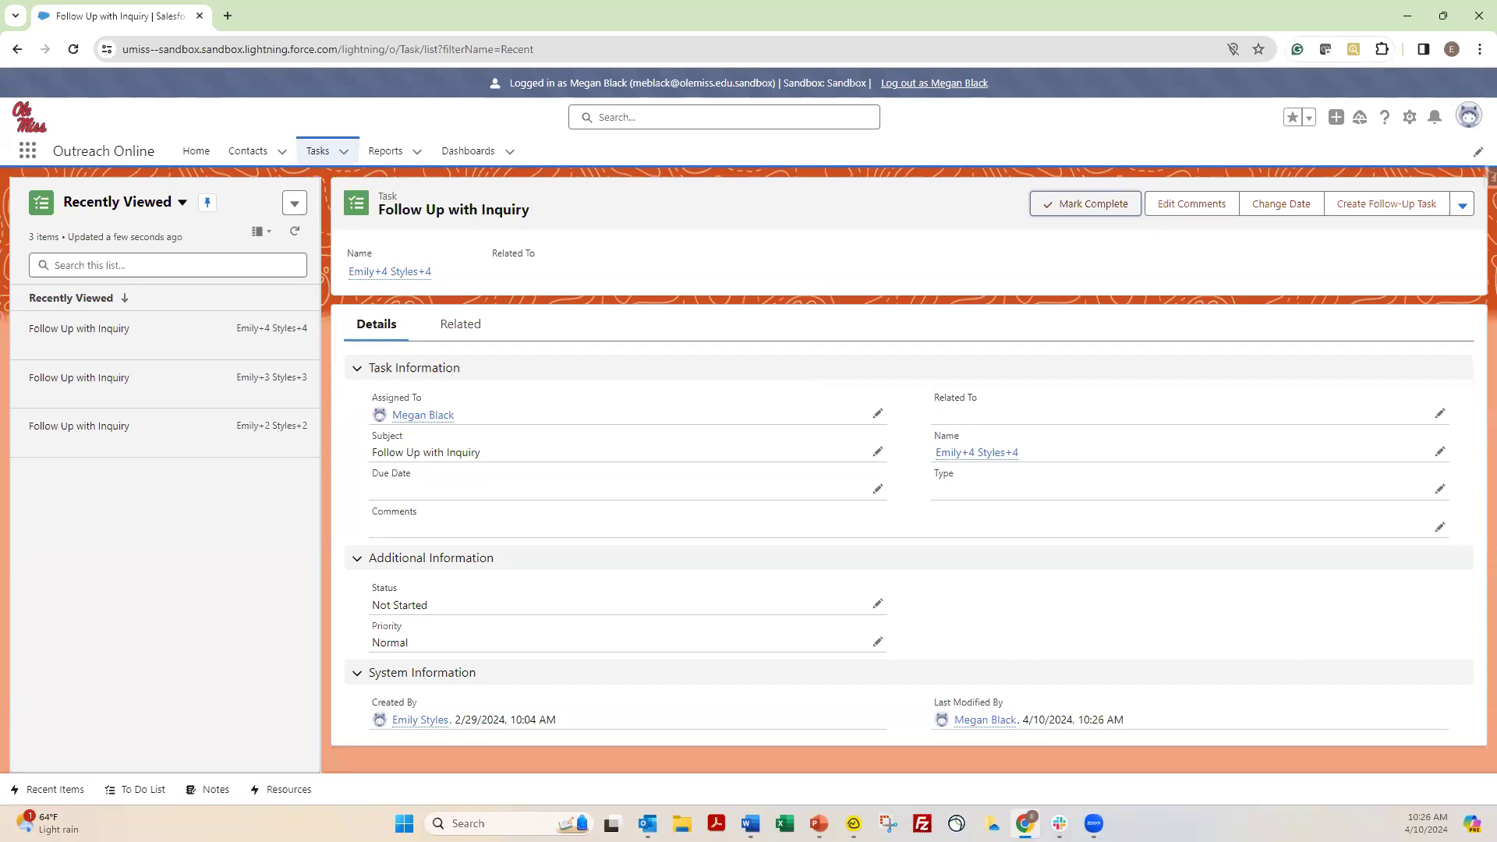
# Add the comment "spoke to student about GRE" to the follow-up task and save it
pyautogui.click(1440, 527)
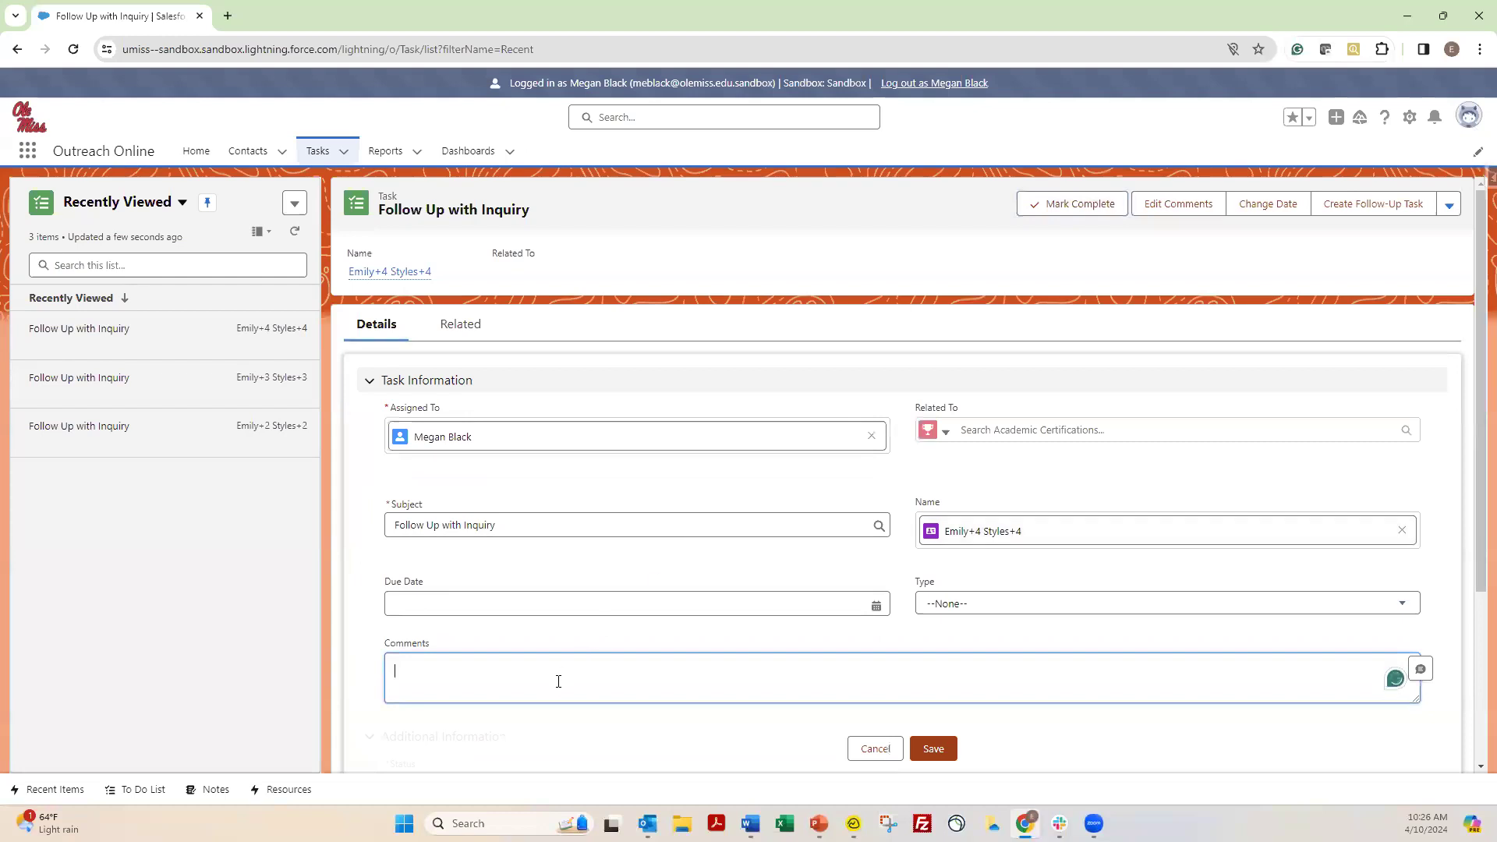
pyautogui.write('spoke to s')
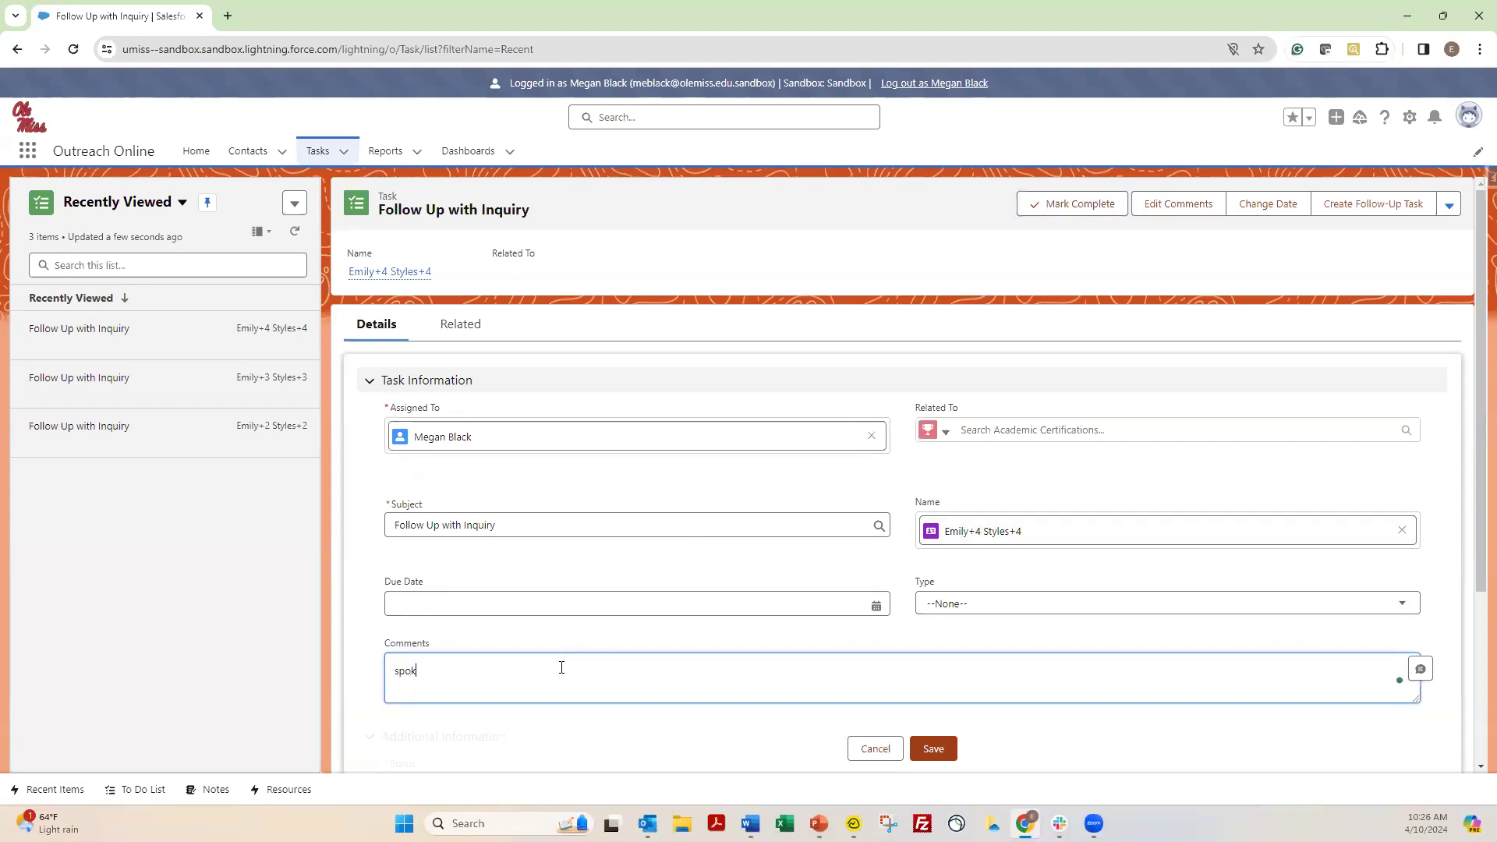
pyautogui.write('tudent about GRE')
pyautogui.click(927, 752)
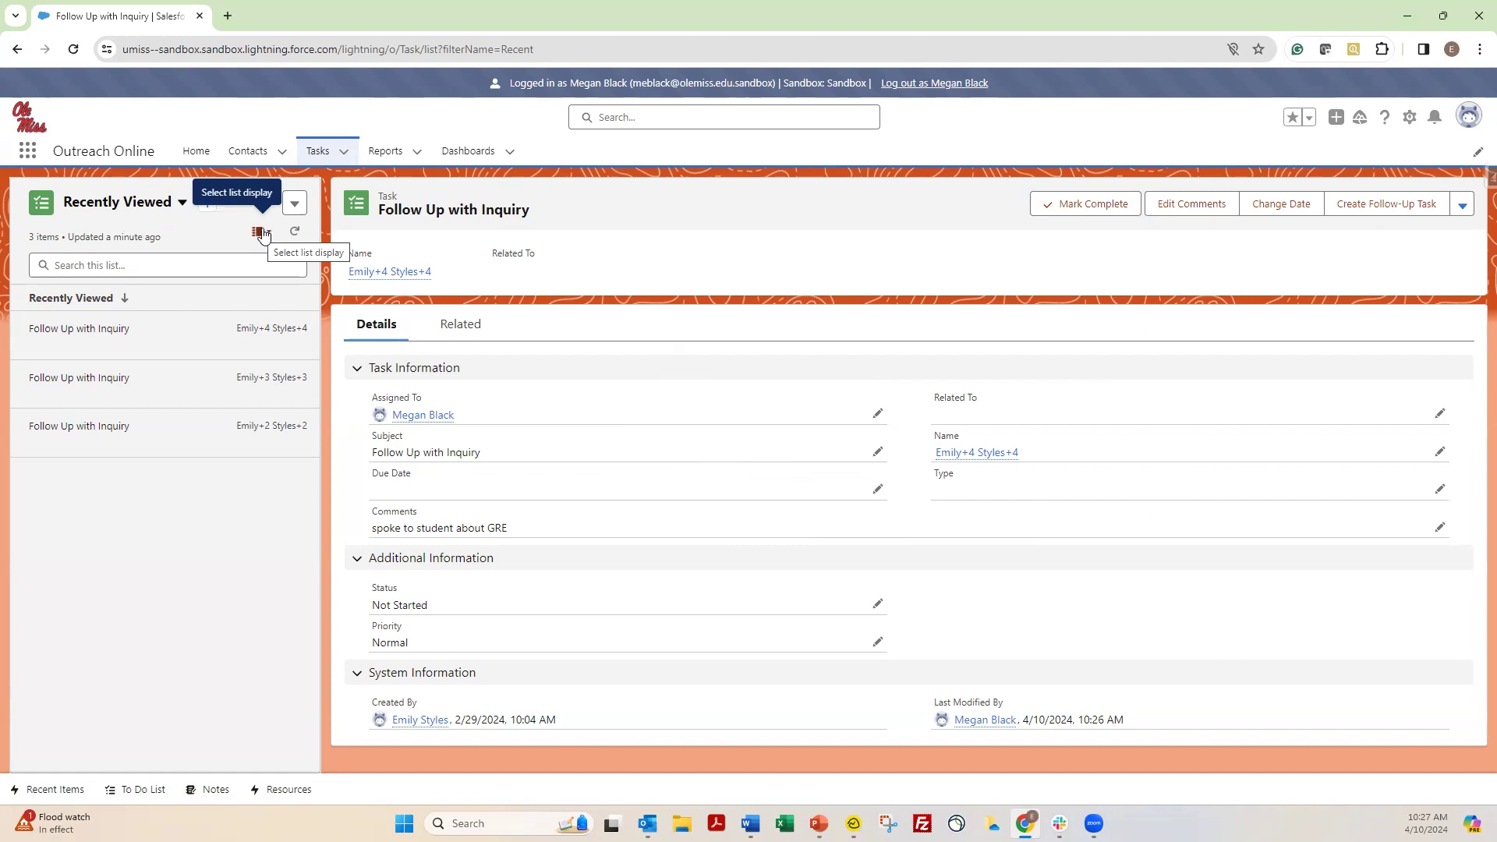
# Switch the Recently Viewed task list to the Table display, and from there to Kanban
pyautogui.click(261, 232)
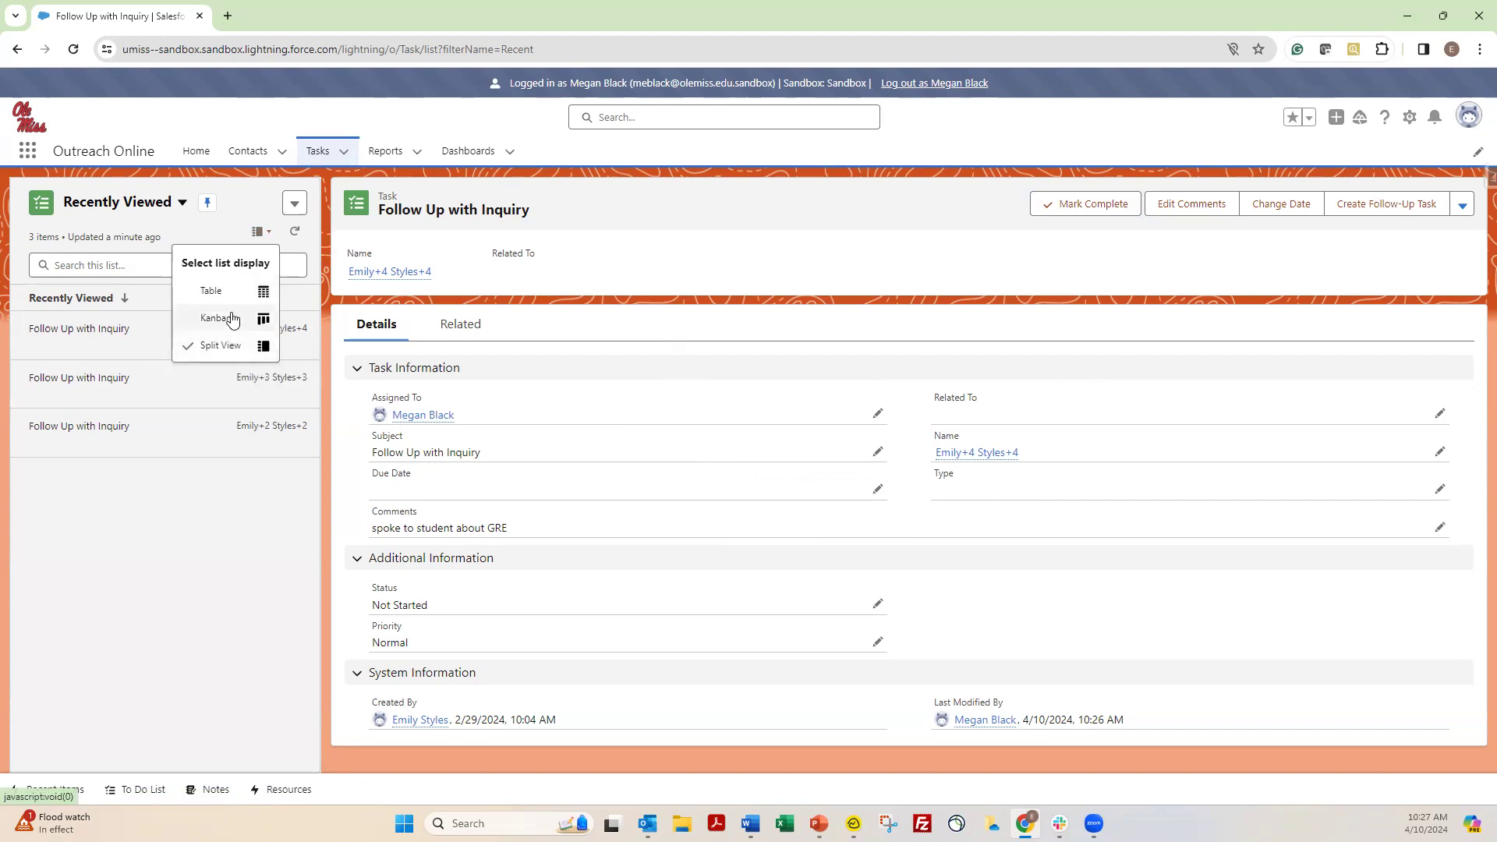
pyautogui.click(215, 293)
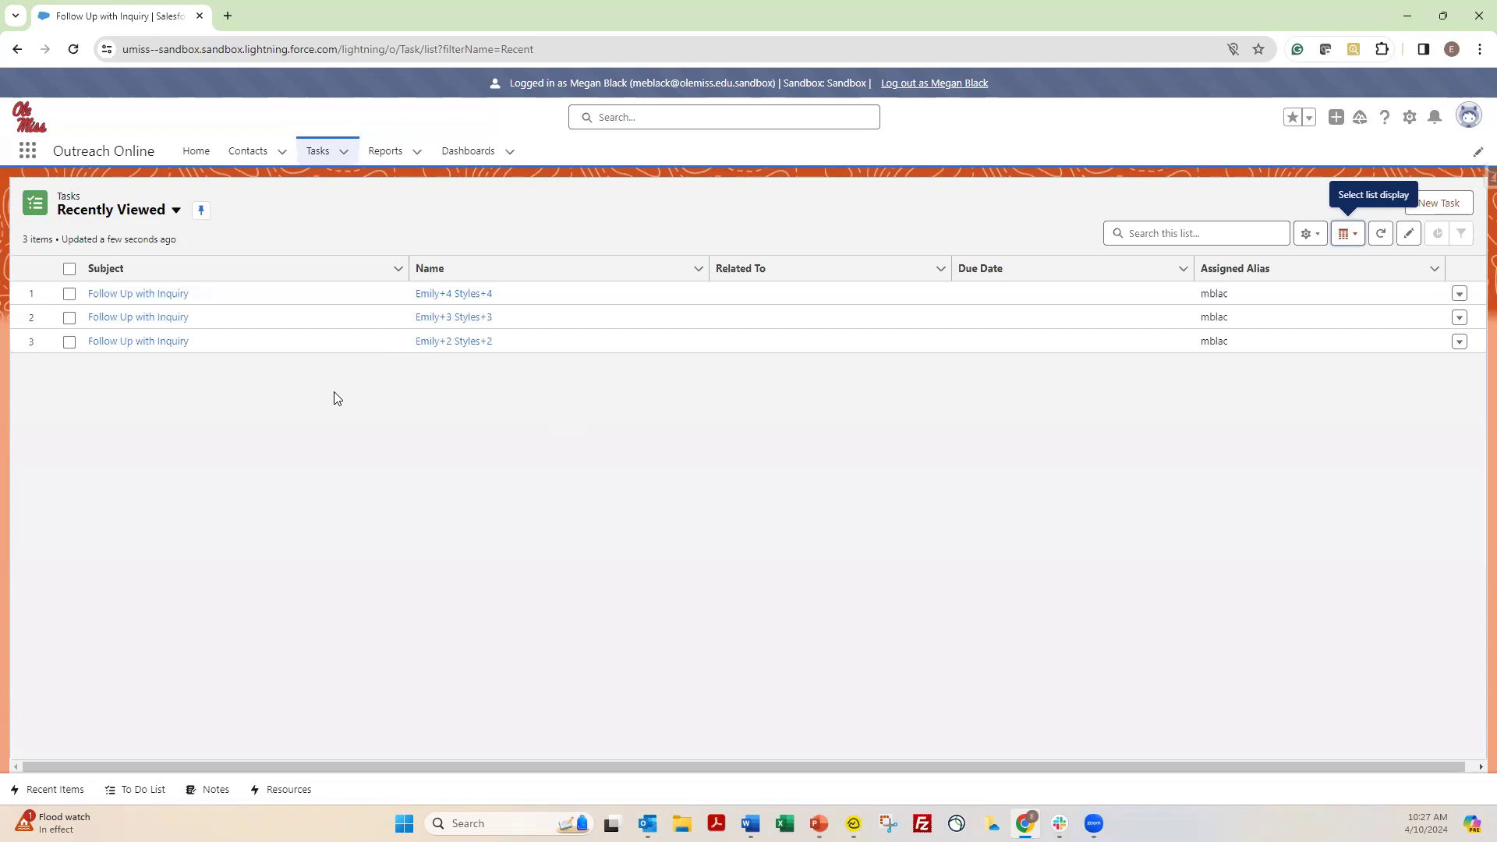
pyautogui.click(1354, 235)
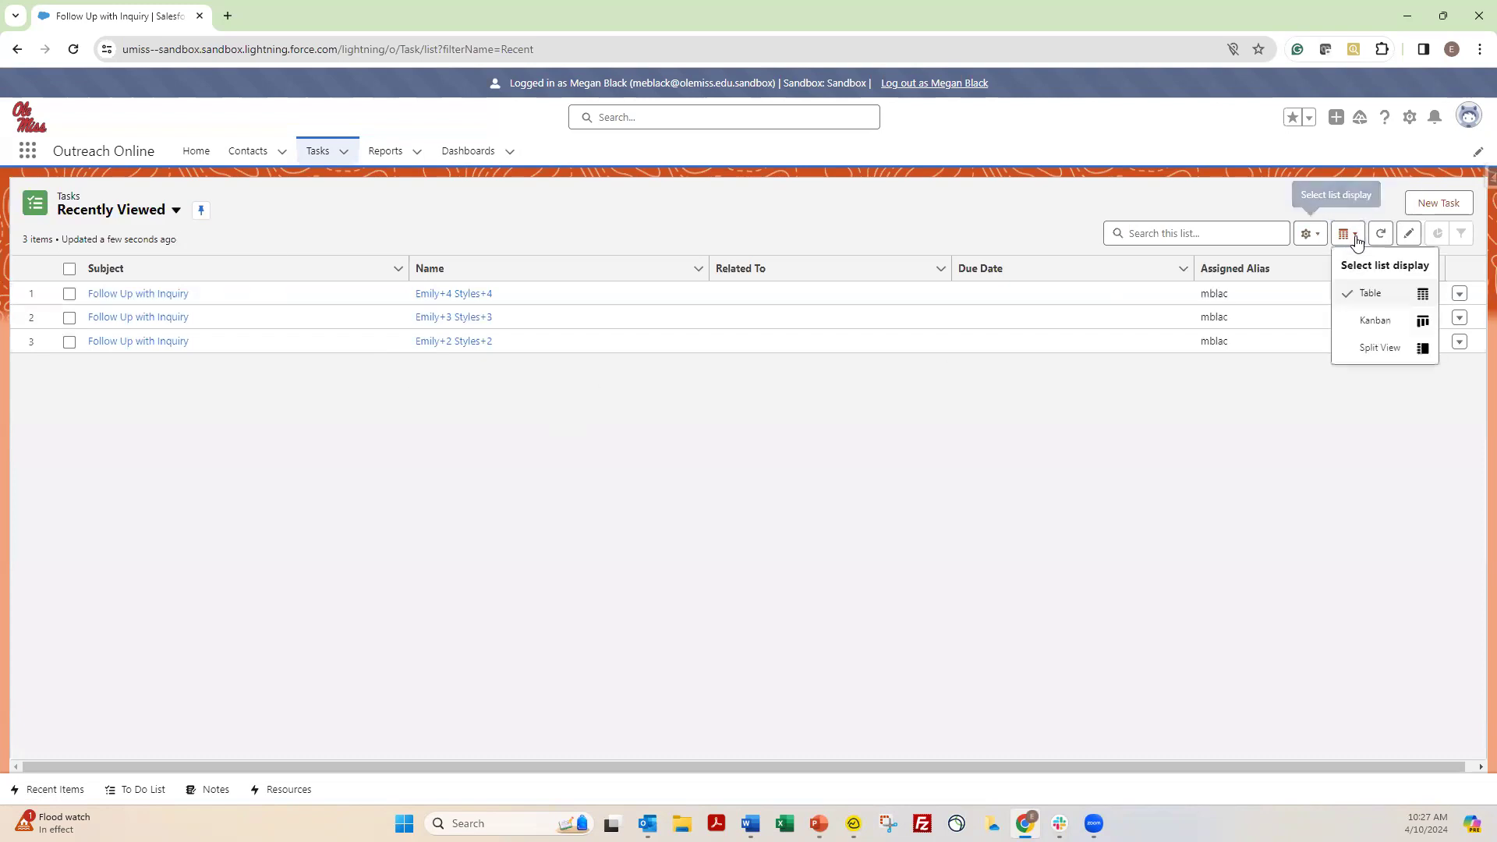
pyautogui.click(1373, 320)
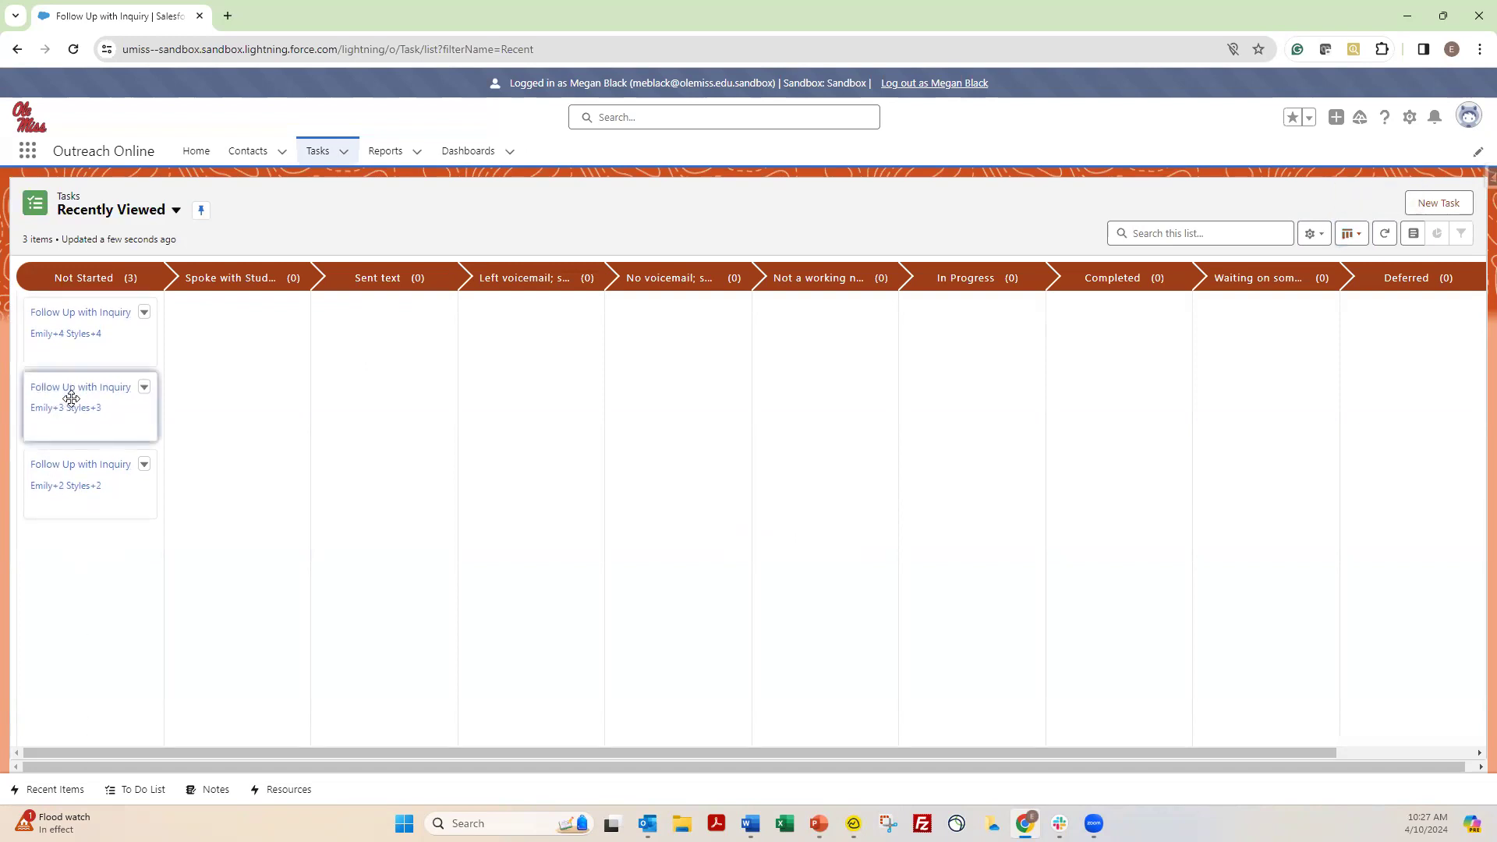
# Move the second follow-up task to In Progress, the third to Completed and the first to Waiting on someone else
pyautogui.moveTo(71, 399); pyautogui.dragTo(939, 385)
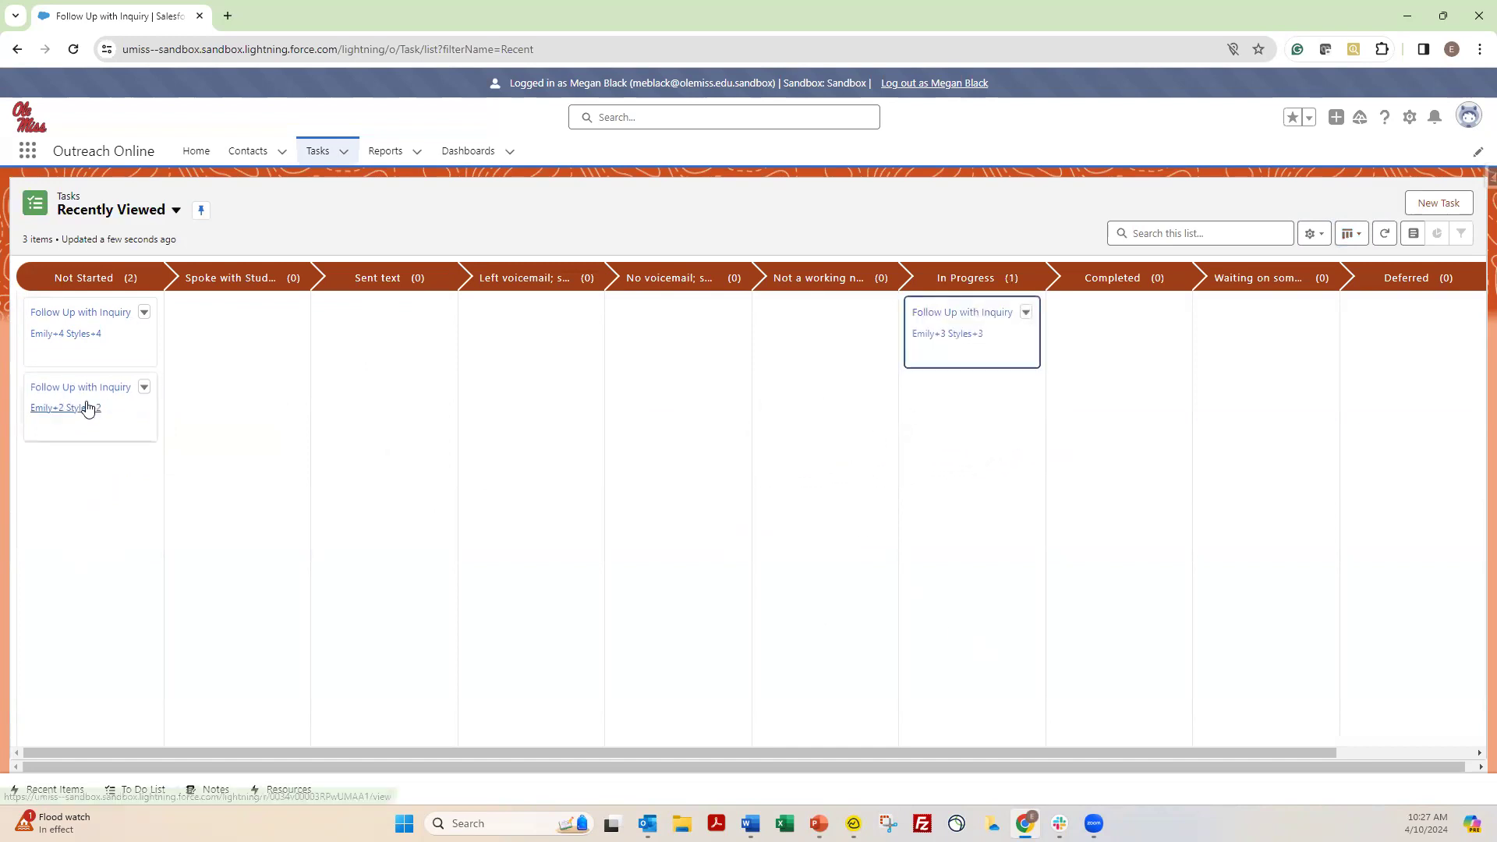
pyautogui.moveTo(67, 393); pyautogui.dragTo(1066, 417)
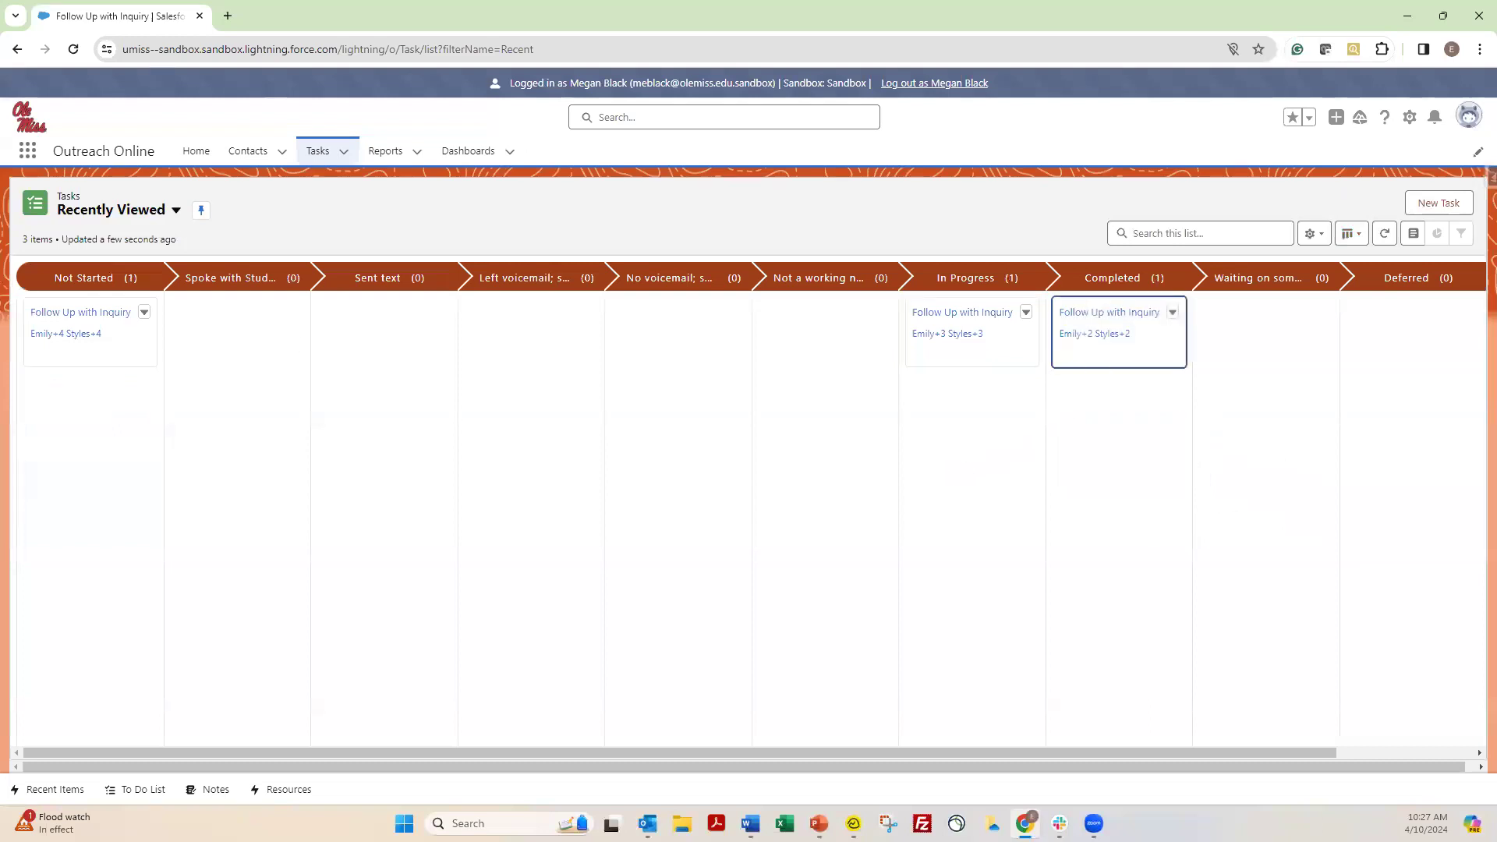
pyautogui.moveTo(67, 318); pyautogui.dragTo(1220, 382)
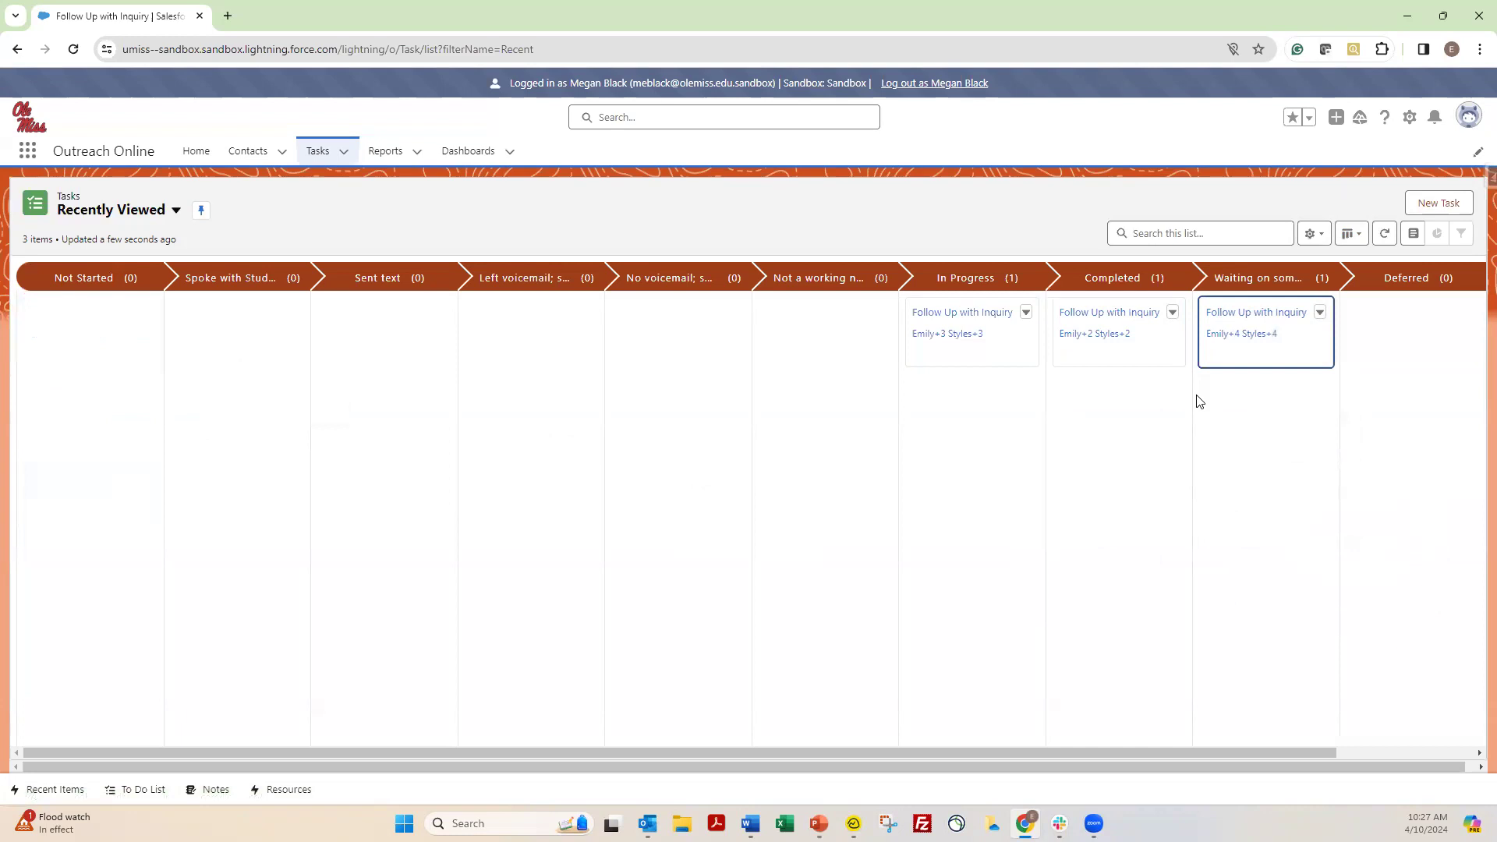